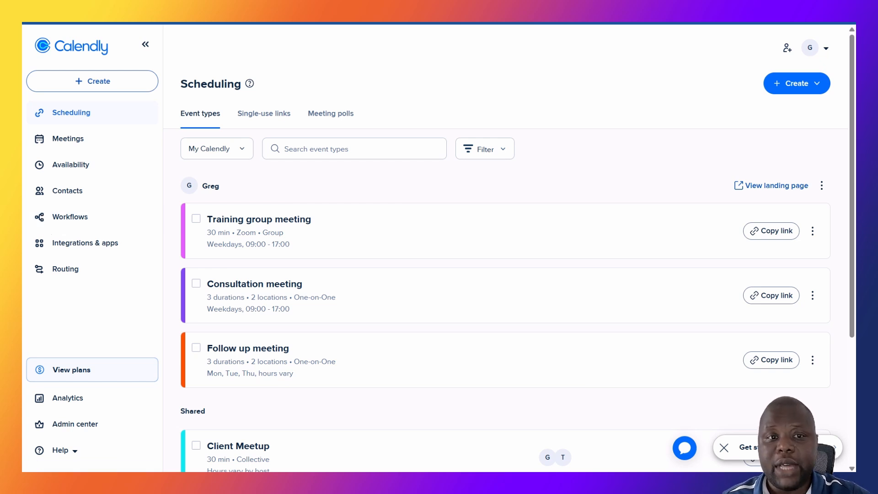
Create and save a one-on-one managed event template in the admin center with the default settings
click(86, 437)
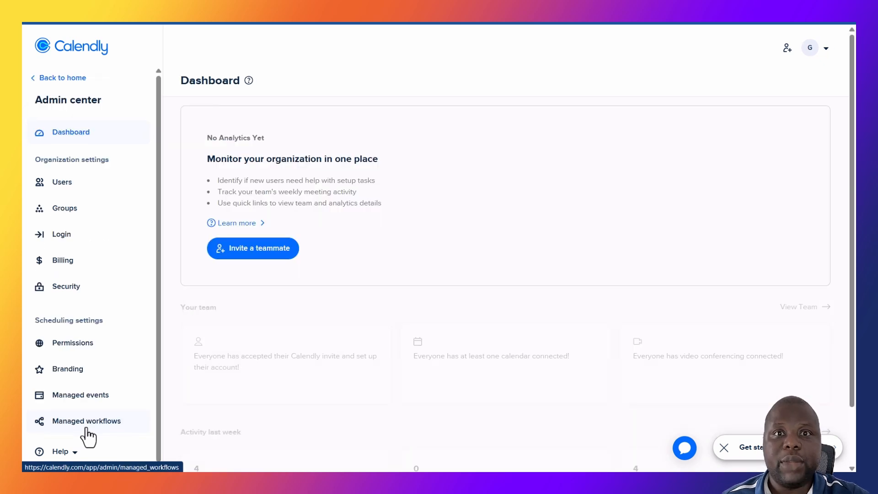
click(92, 402)
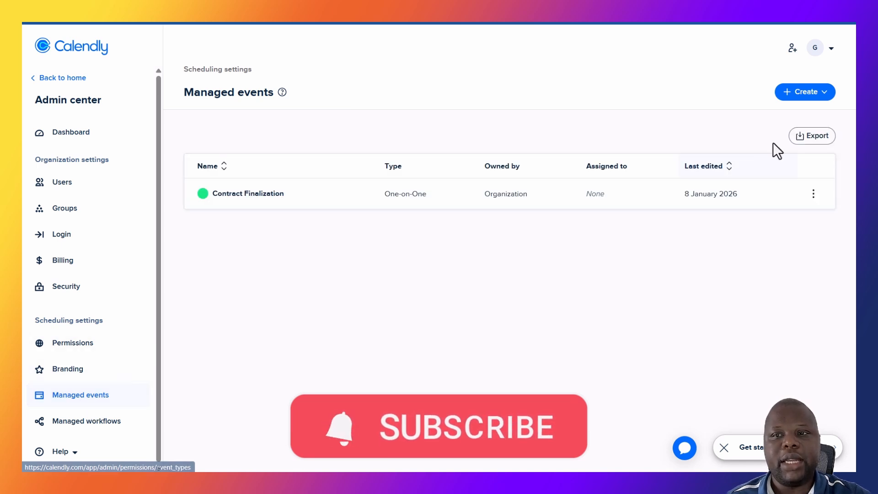
click(801, 95)
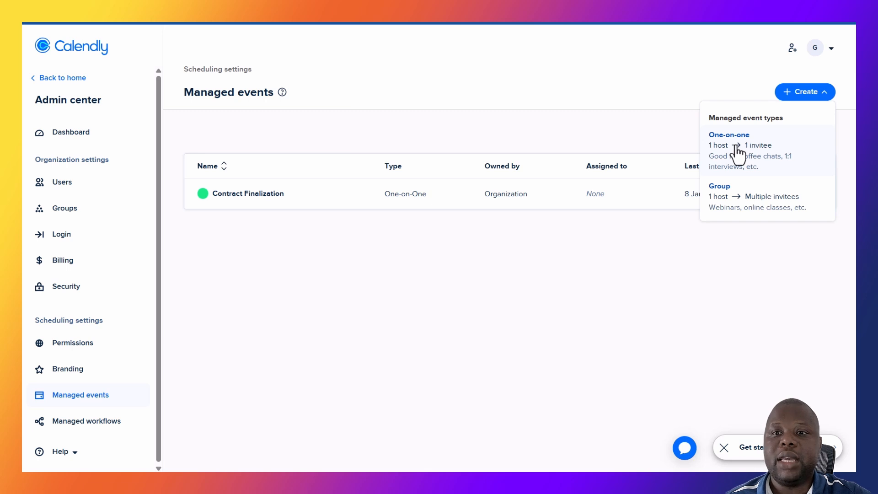
click(737, 154)
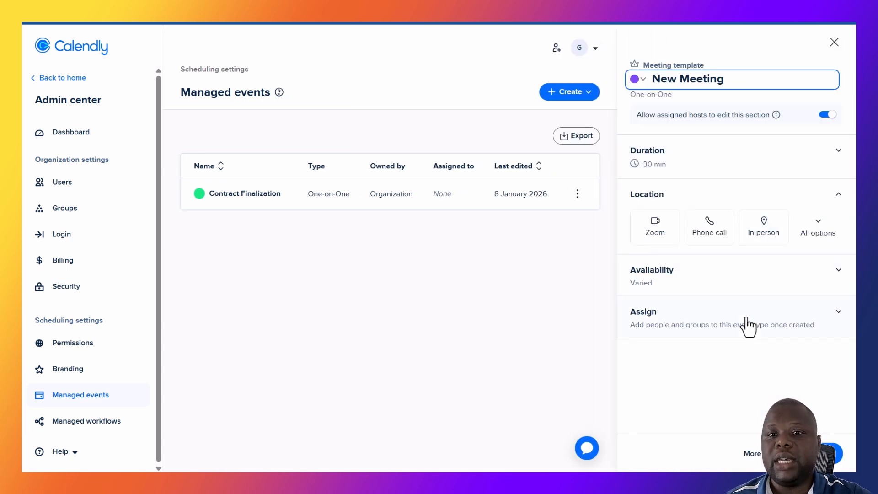
click(821, 453)
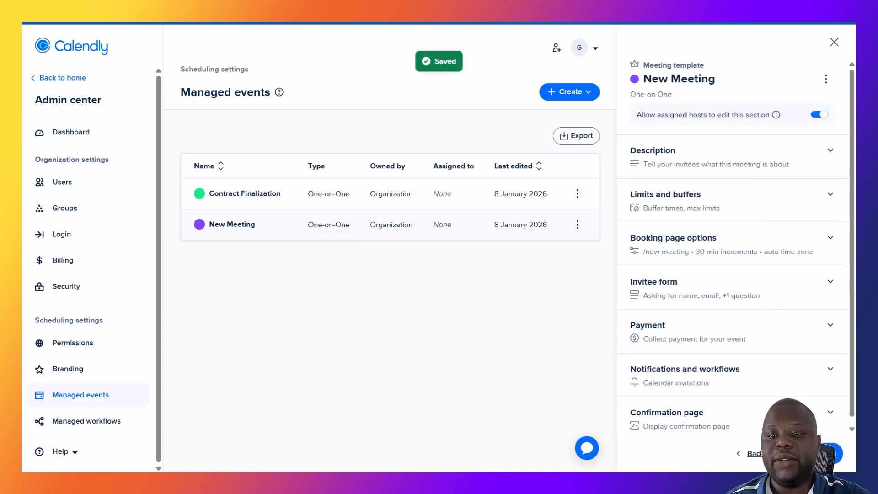
click(745, 462)
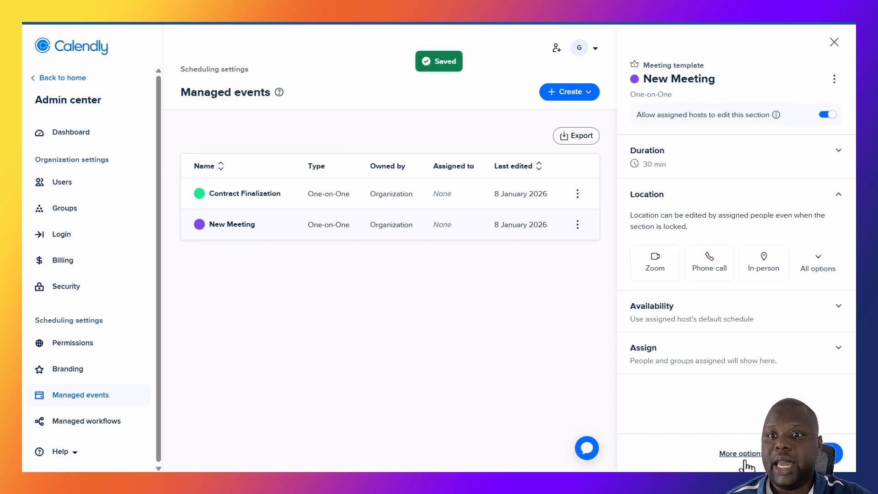
Disallow assigned hosts from editing the name, duration and availability sections of the New Meeting template
click(723, 162)
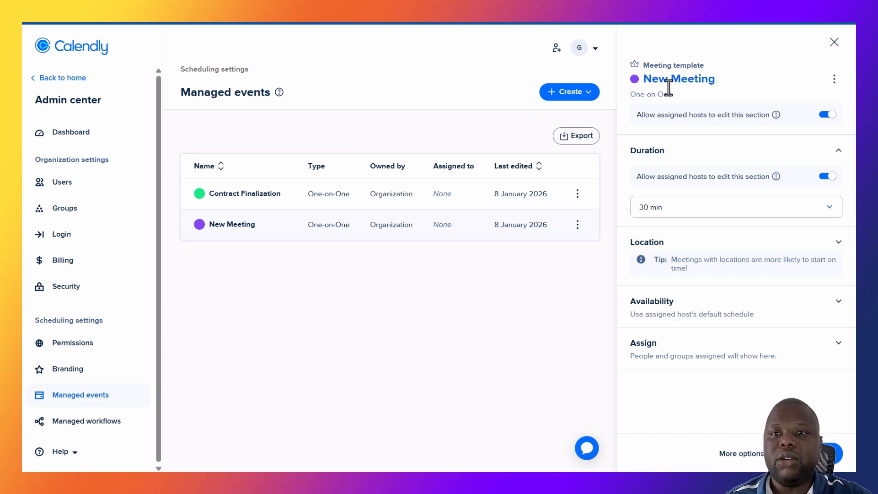
click(825, 115)
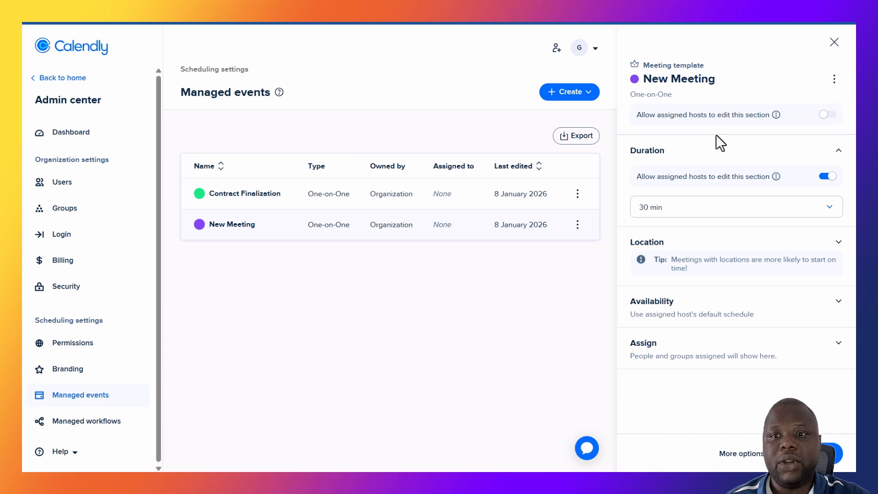
click(826, 177)
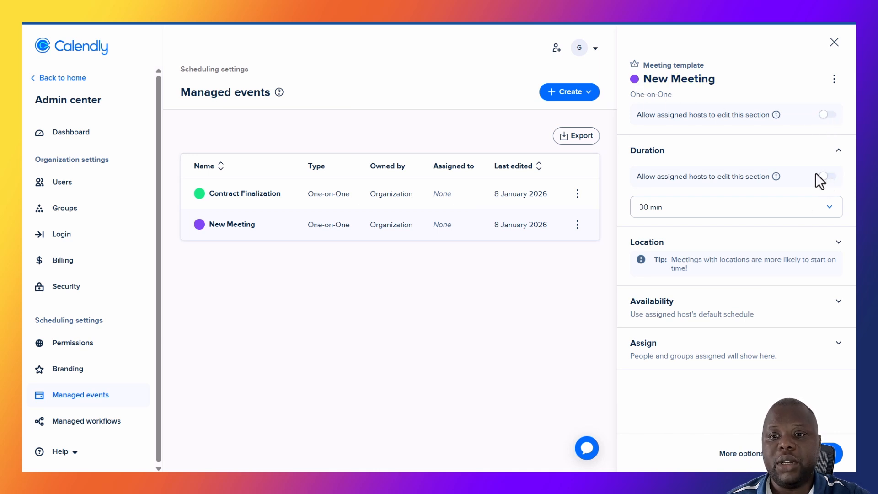
click(793, 309)
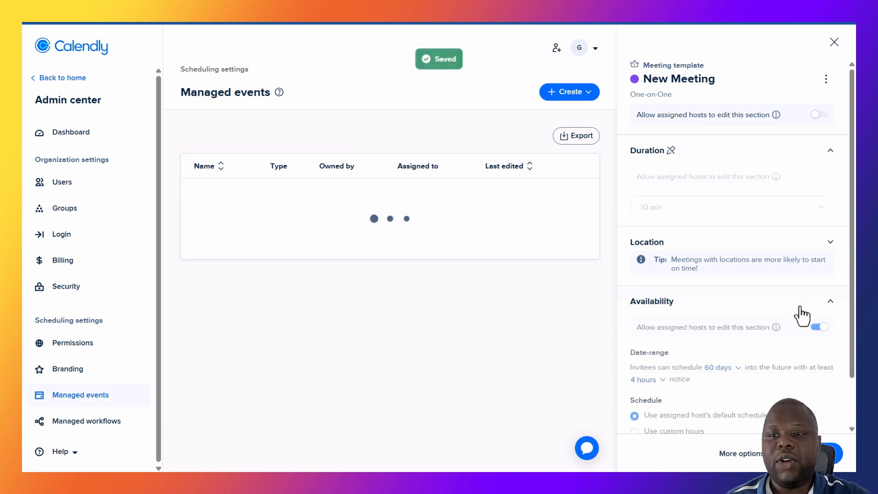
click(820, 280)
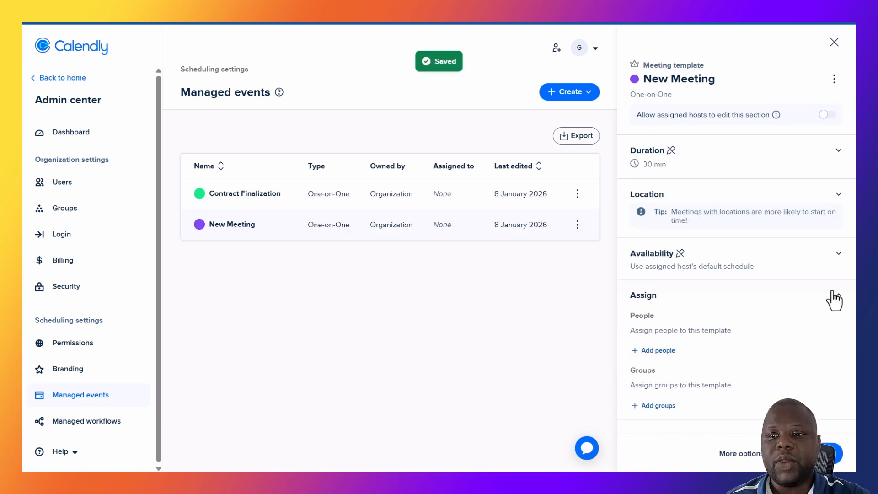
Disallow assigned hosts from editing the payment and description sections of the New Meeting template
click(730, 454)
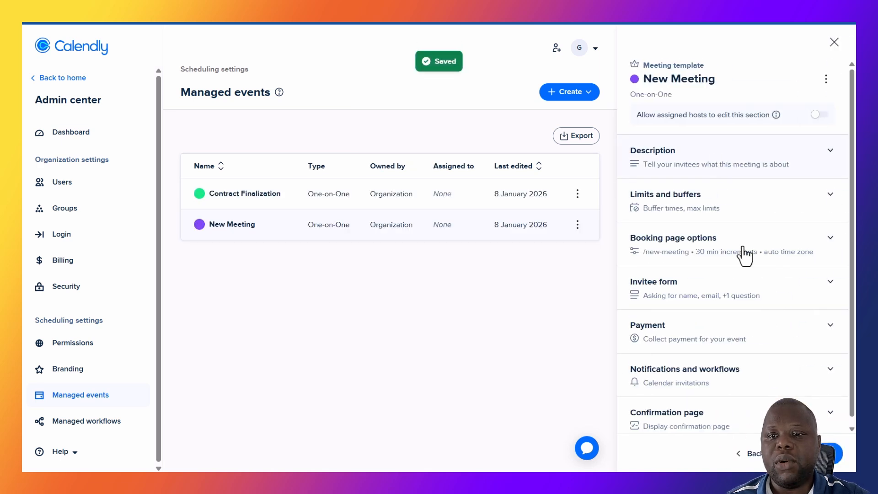
click(762, 333)
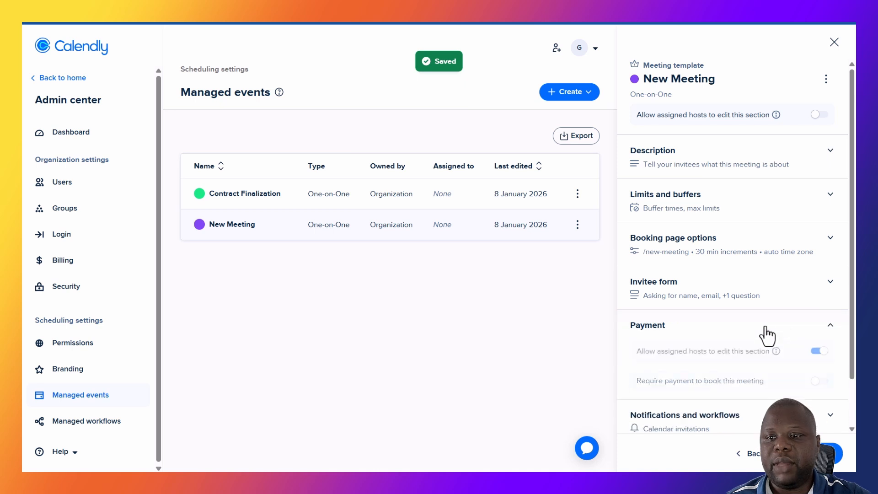
click(818, 351)
click(817, 353)
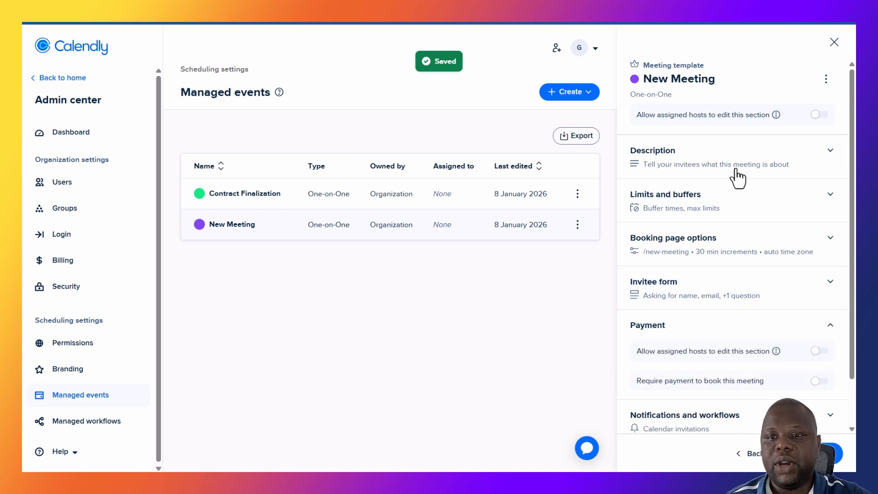
click(815, 181)
click(819, 176)
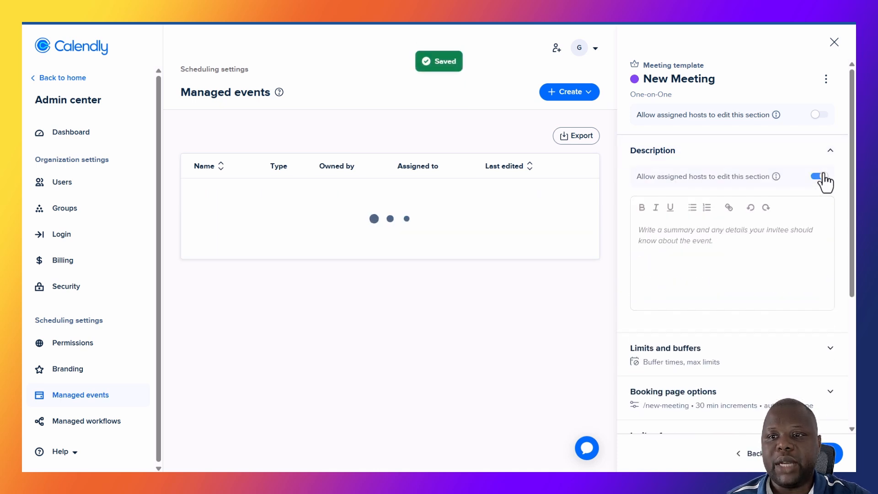
click(818, 177)
Disallow assigned hosts from editing the notifications and workflows section, and close the New Meeting template
scroll(795, 206, down, 4)
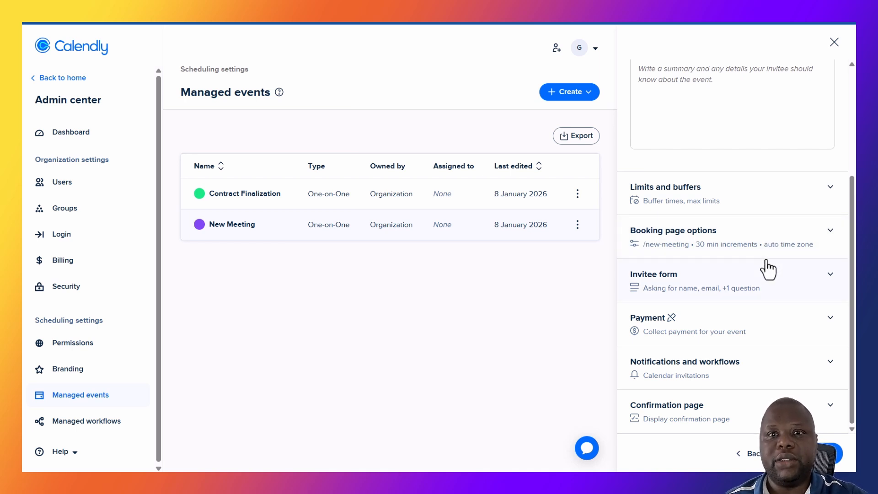
click(790, 362)
scroll(746, 330, down, 5)
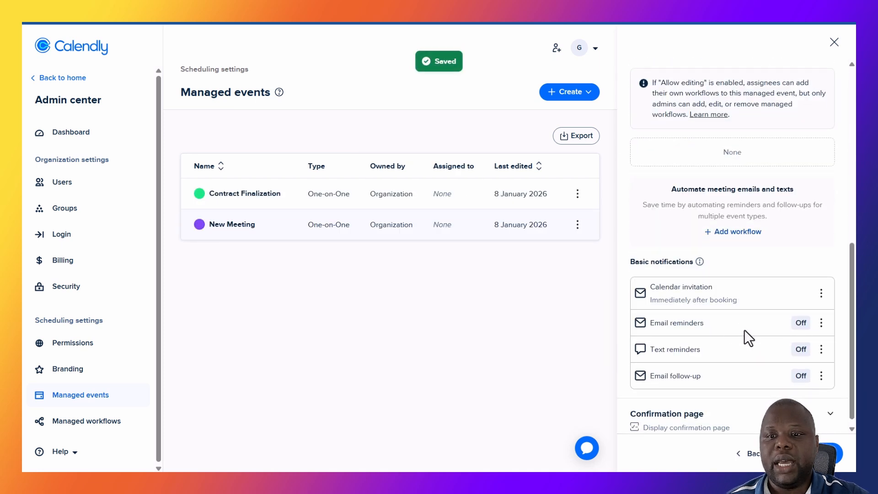
click(821, 295)
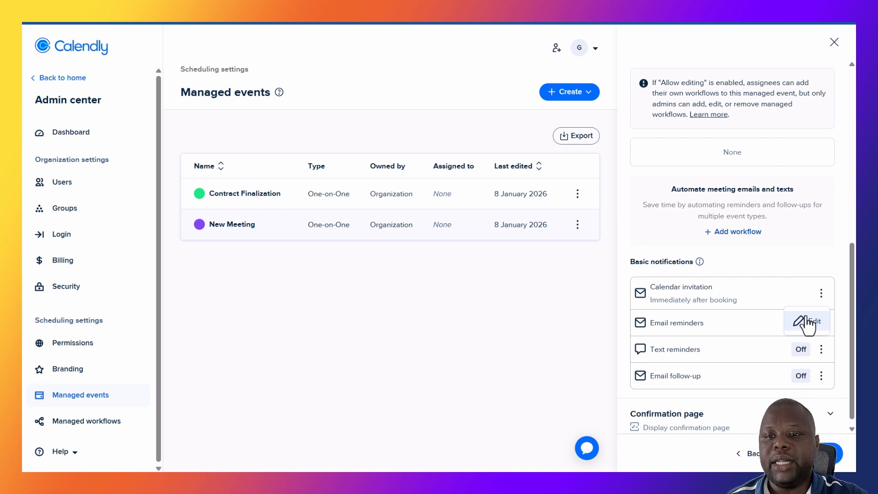
scroll(786, 270, up, 3)
scroll(772, 284, down, 3)
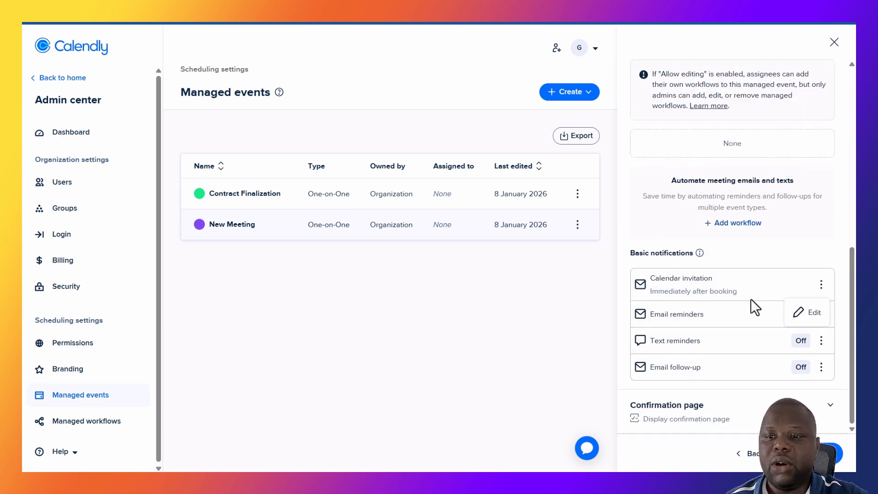
scroll(756, 293, up, 3)
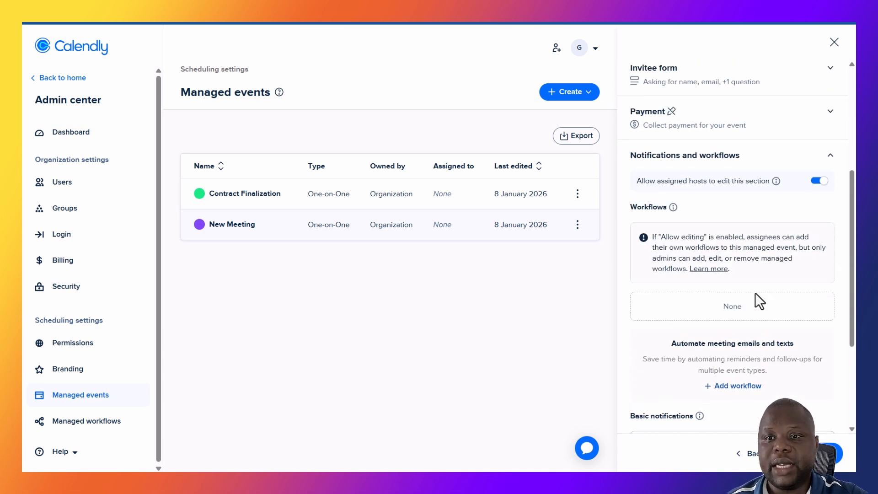
click(817, 179)
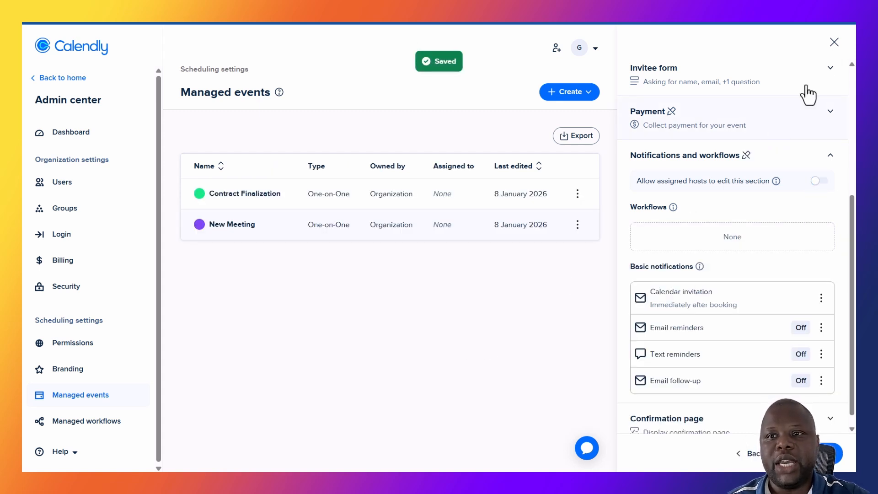
click(835, 42)
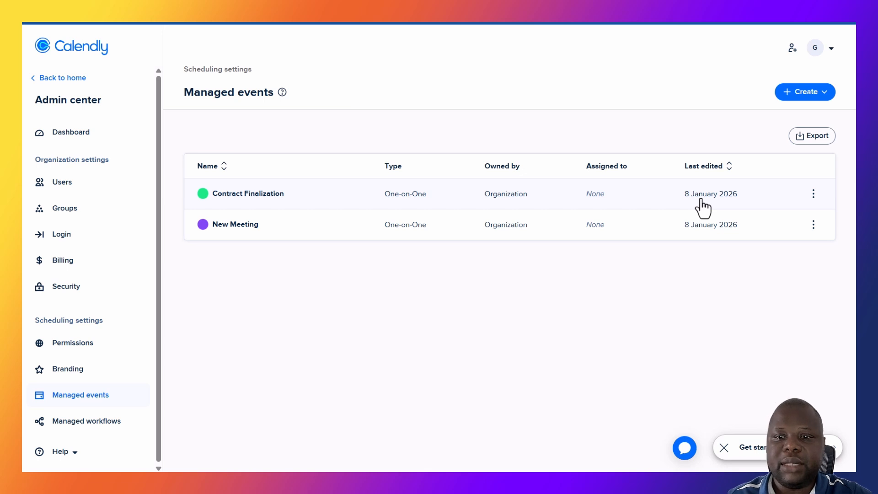
Assign the Contract Finalization managed event template to the Sales team group
click(545, 204)
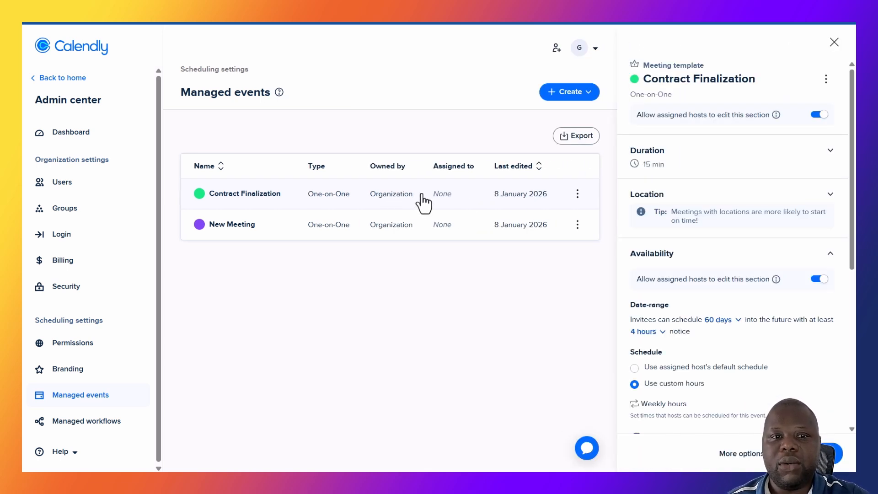
scroll(759, 267, down, 5)
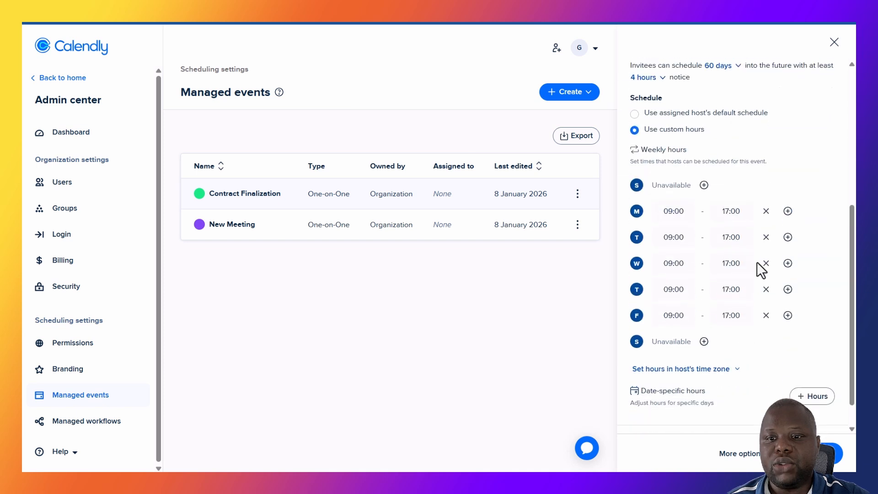
click(723, 422)
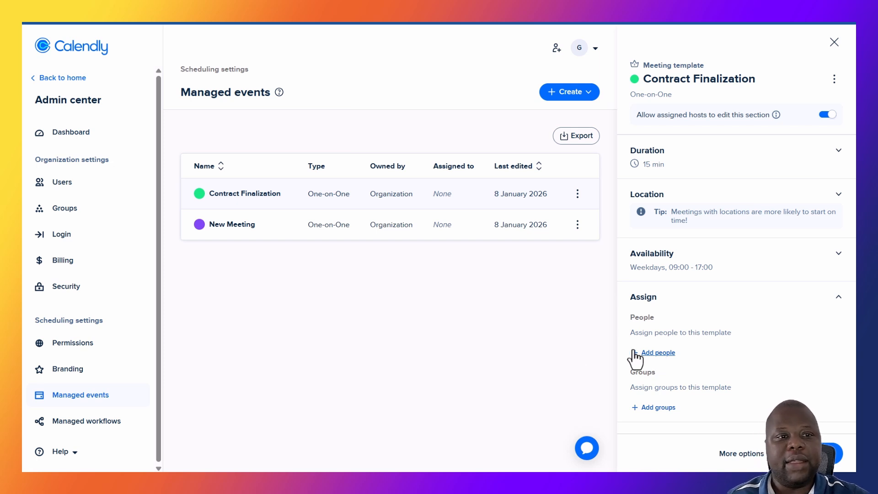
click(650, 409)
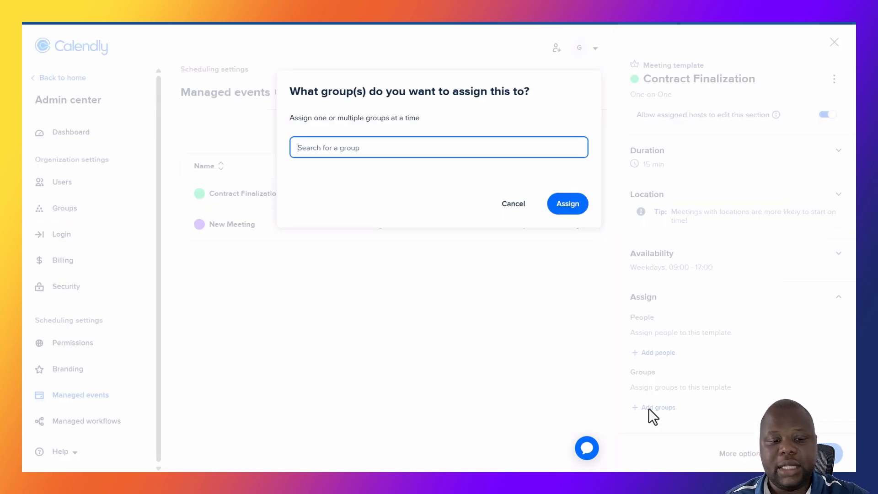
text(sa)
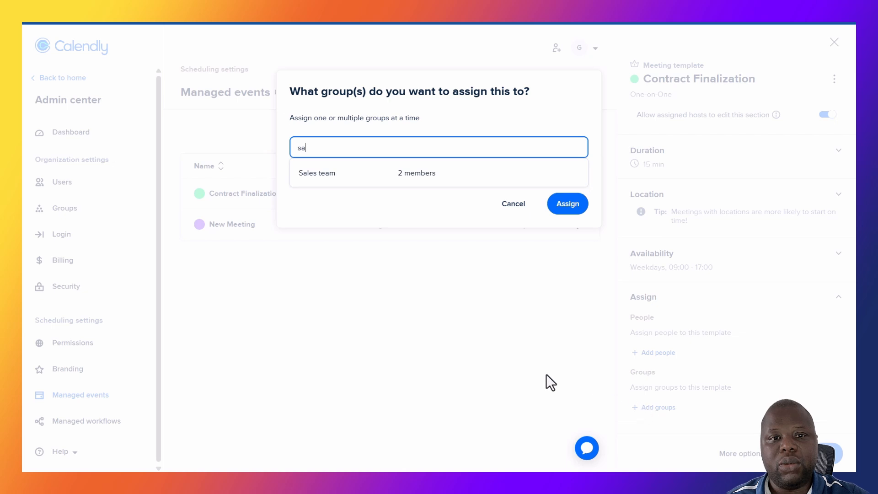
click(346, 185)
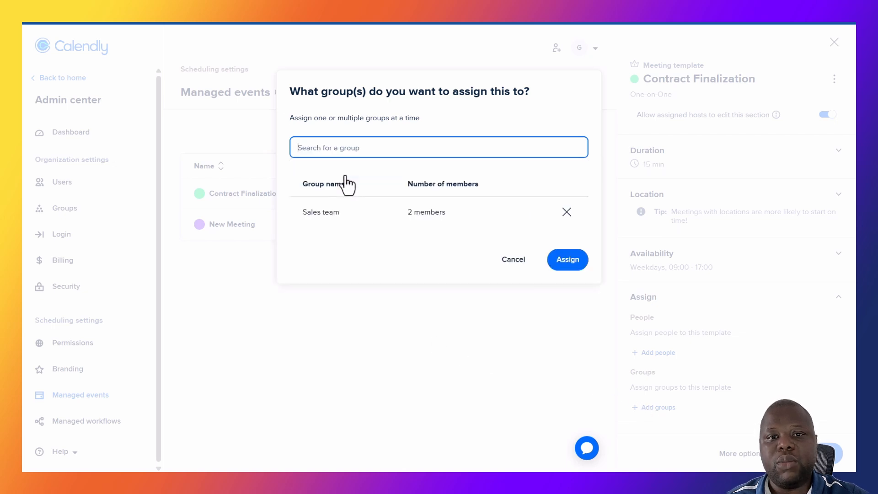
click(562, 262)
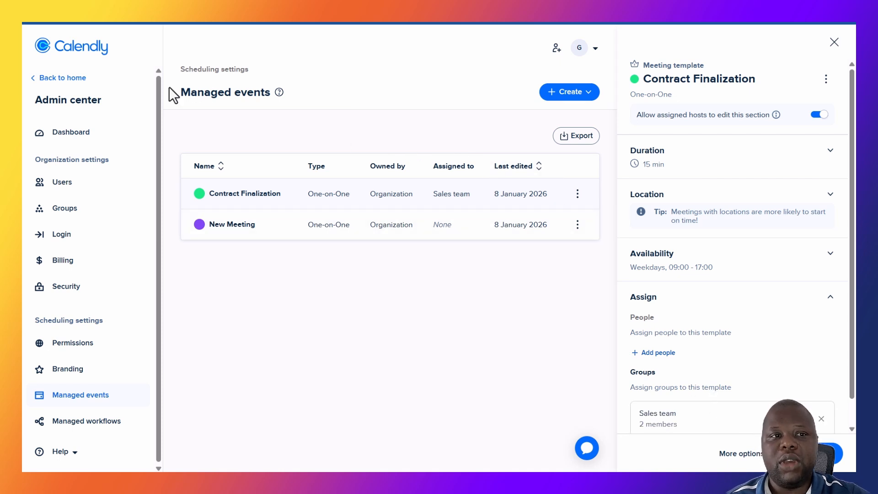
Rename the admin-managed Contract Finalization event type on the Scheduling page to "Contract Finalization 1"
click(77, 78)
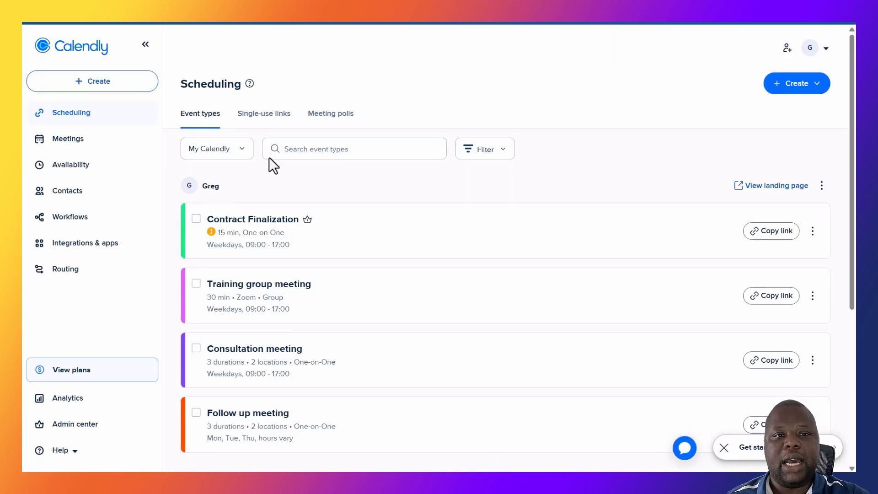
click(235, 153)
click(216, 326)
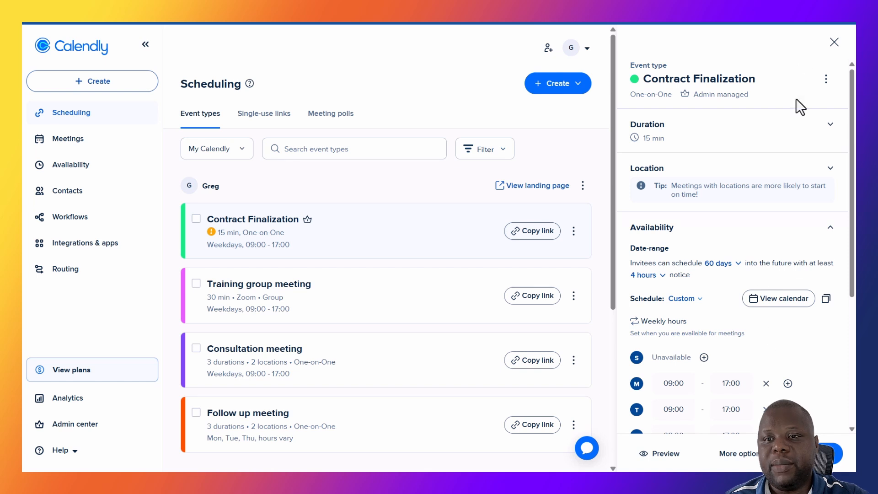
click(754, 80)
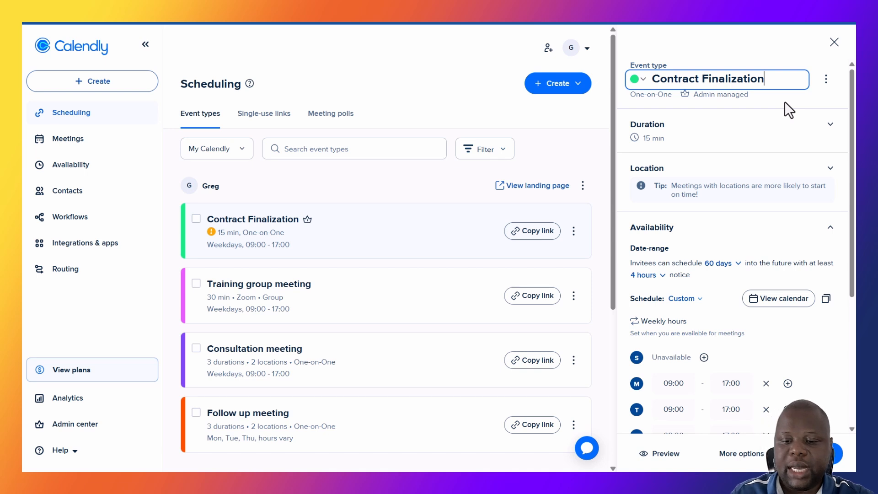
key(BackSpace)
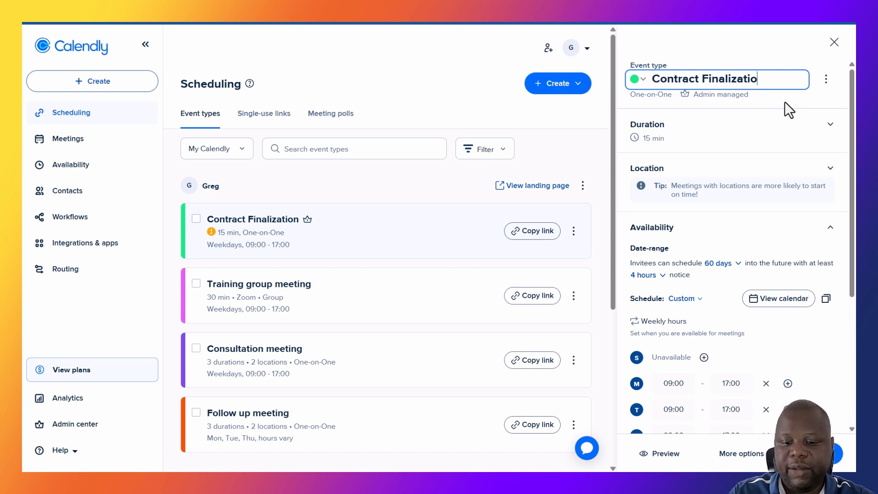
text(n 1)
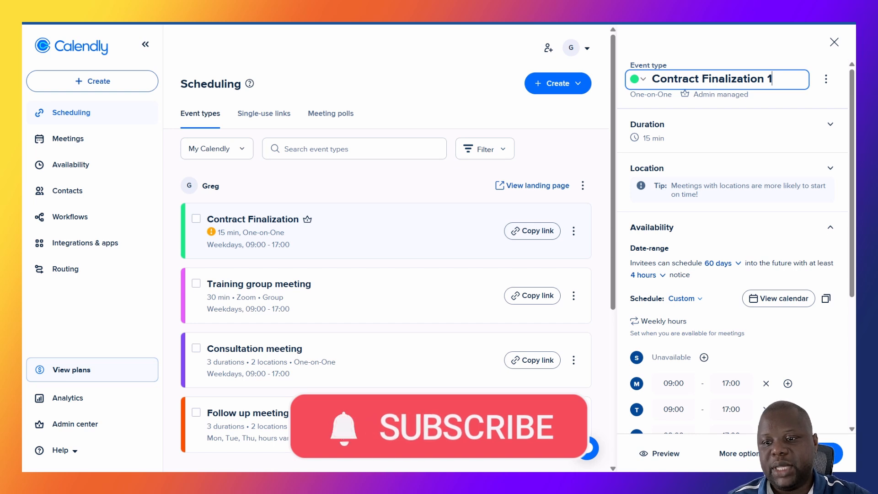
key(Return)
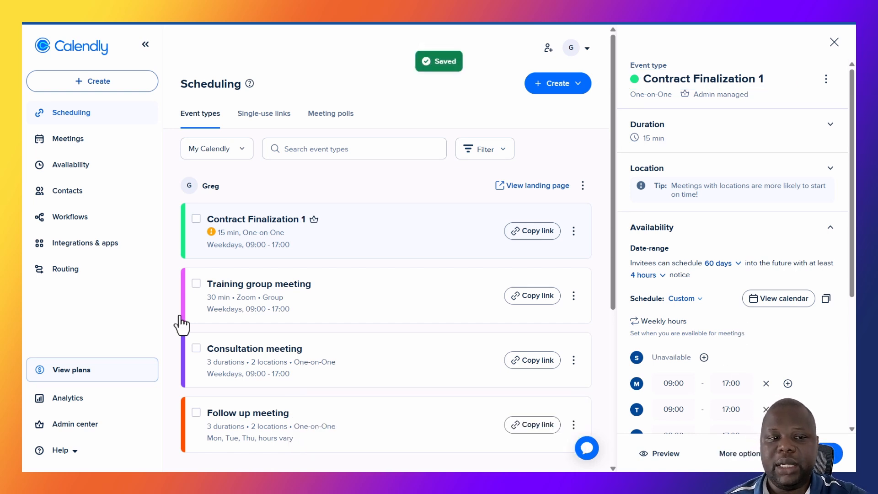
In the admin center's managed events, disallow assigned hosts from editing the name section of the Contract Finalization template
click(101, 428)
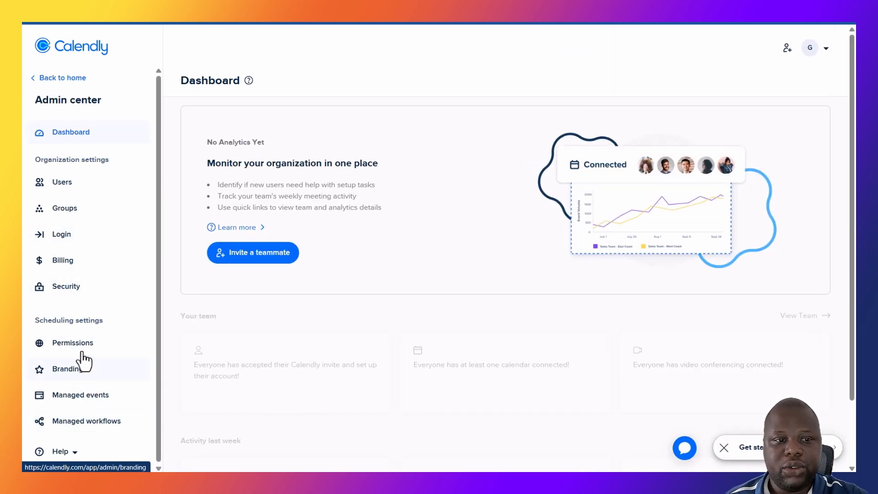
click(75, 395)
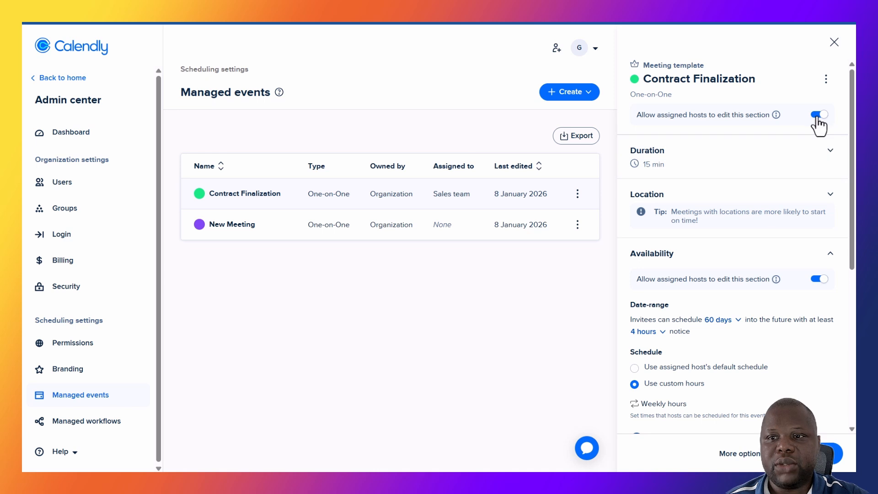
click(819, 116)
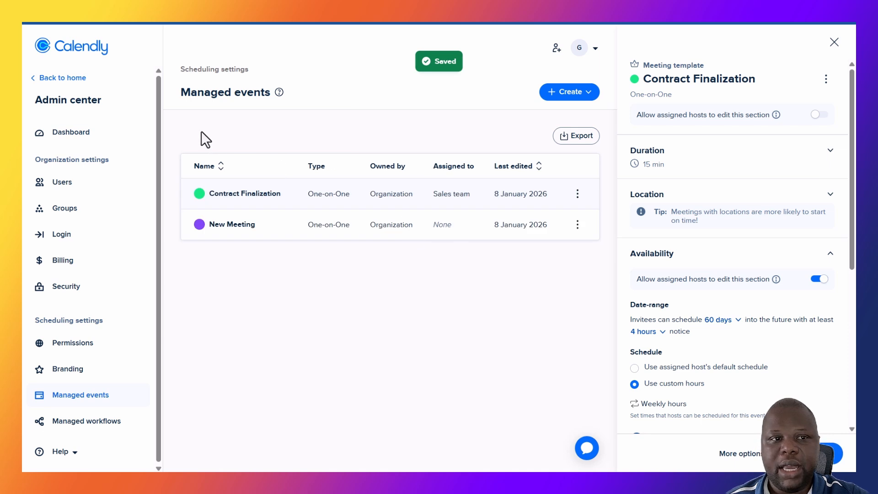
Open the admin-managed Contract Finalization event type on the Scheduling page and read the details of its editing restriction
click(76, 88)
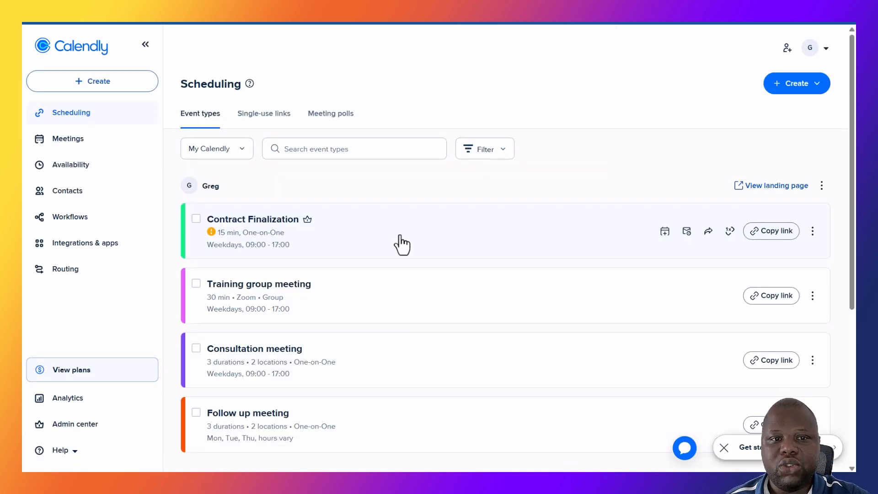
click(401, 244)
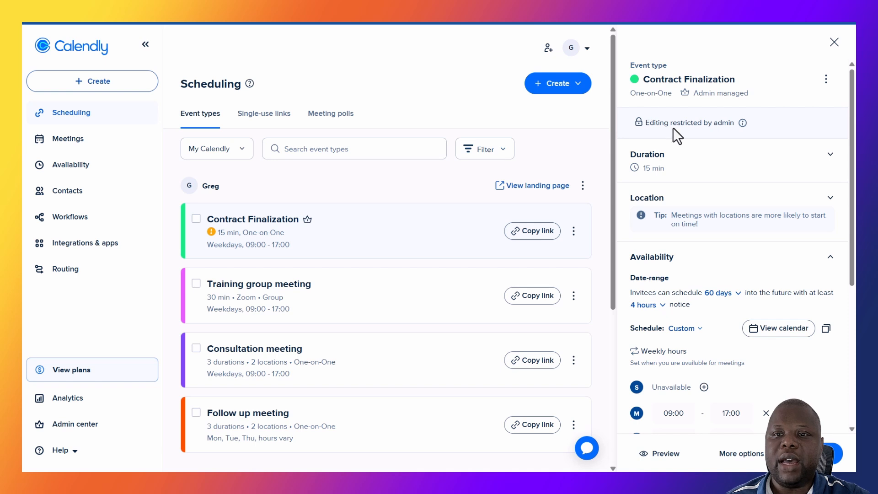
click(741, 129)
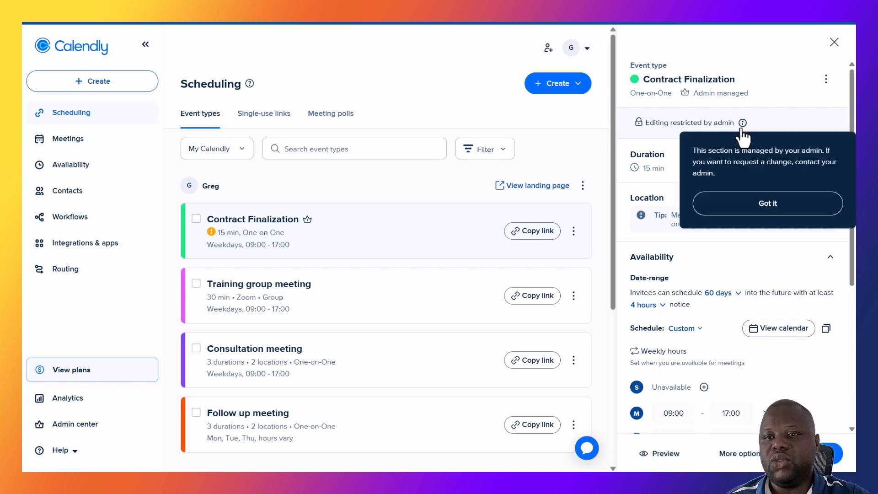
click(744, 204)
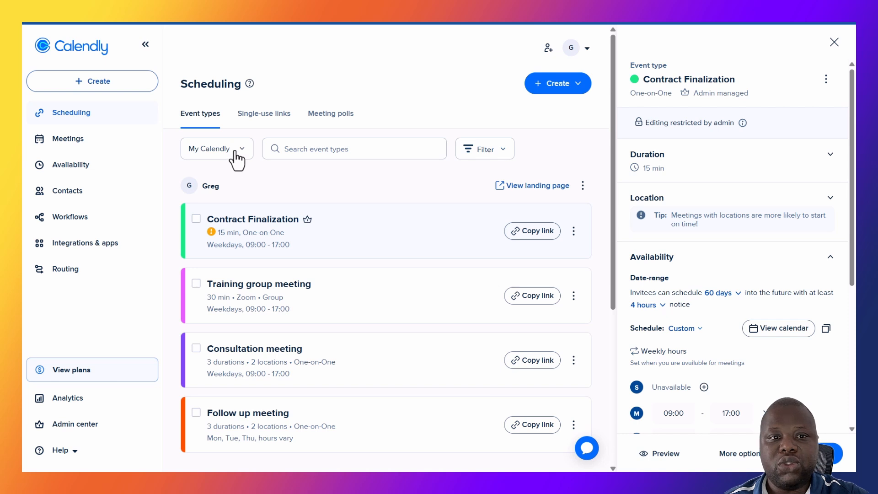
Switch the Scheduling page from your own event types to those of the other individual user
click(219, 151)
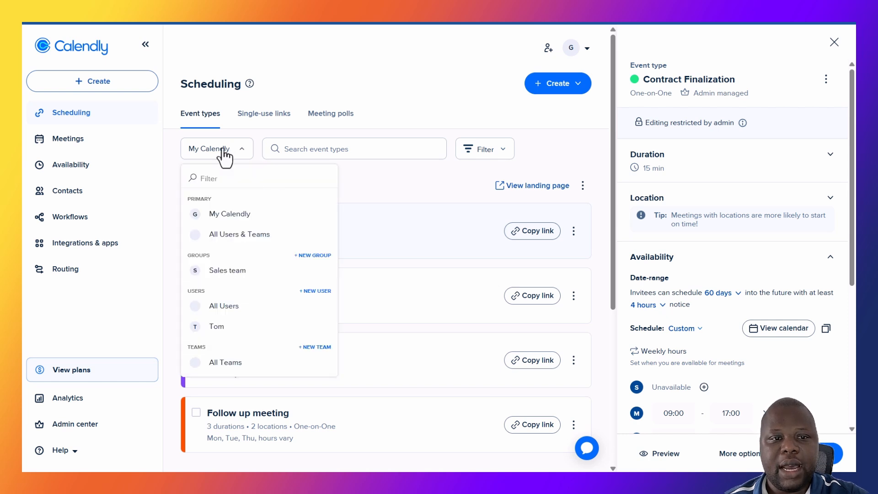
click(219, 327)
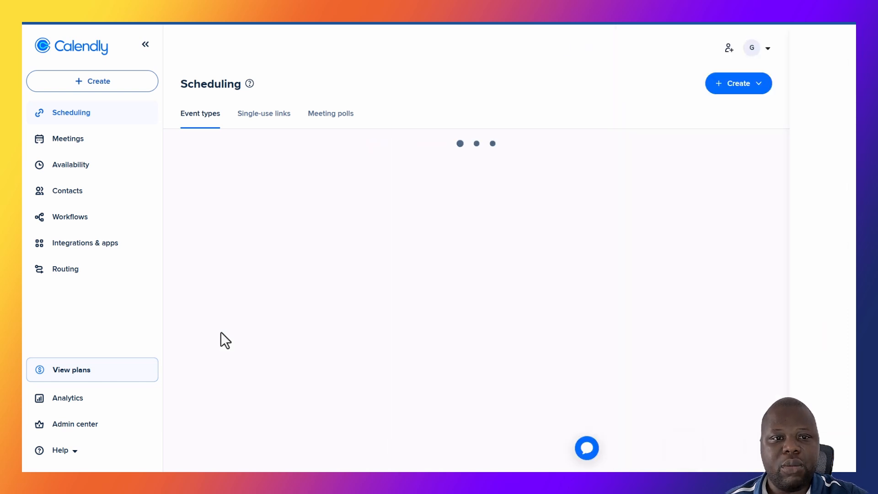